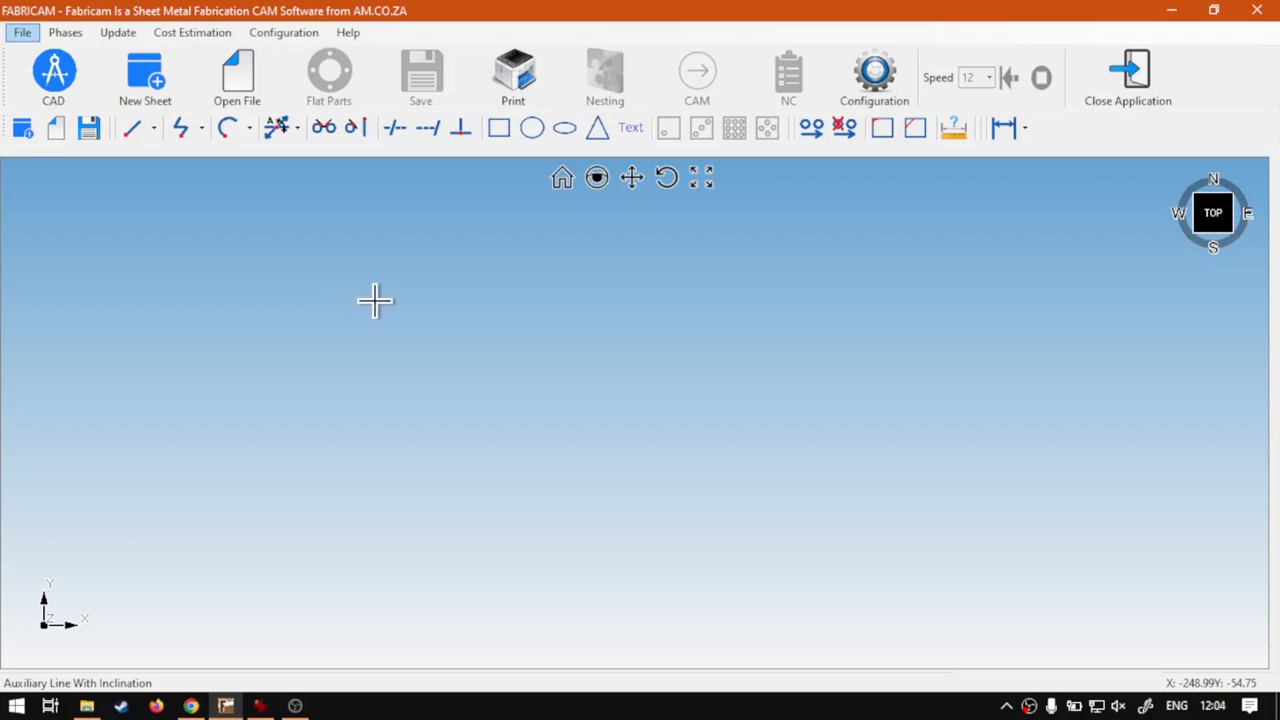
Step: Draw a 500 by 500 mm rectangle with a lower-left origin placed at X 0, Y 0
{"action": "left_click", "coordinate": [498, 128]}
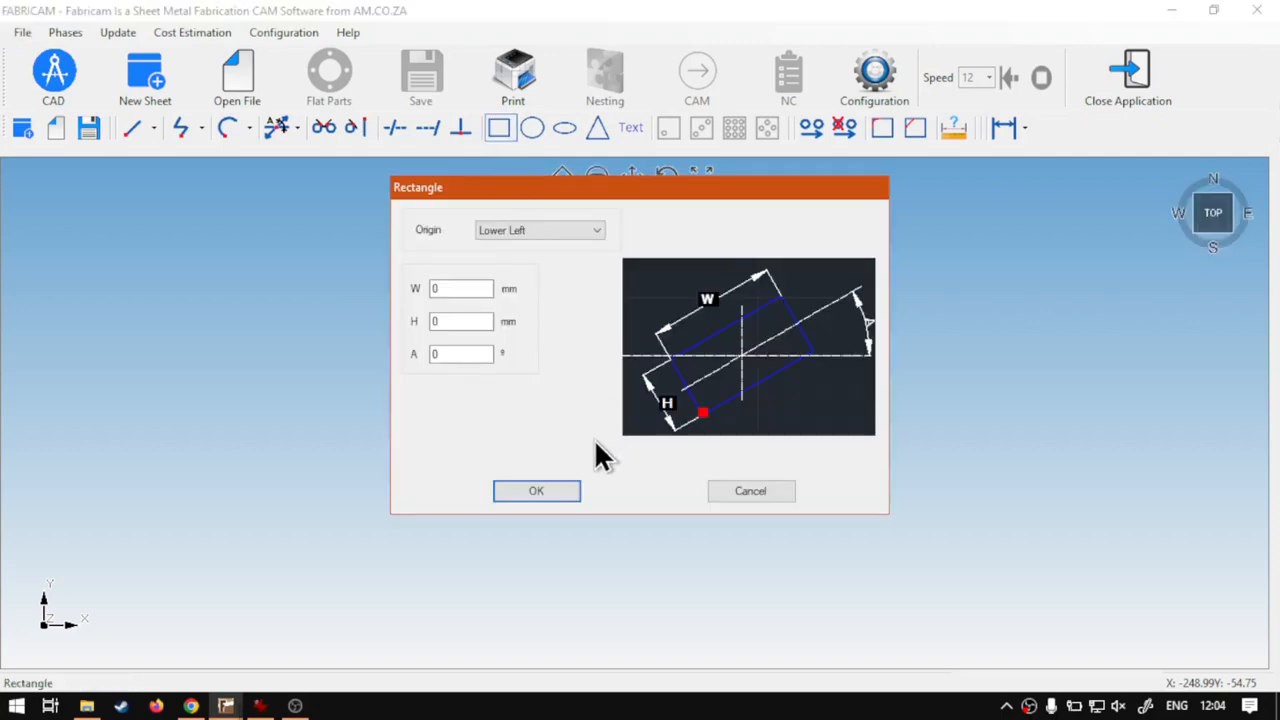
{"action": "double_click", "coordinate": [445, 289]}
{"action": "type", "text": "500"}
{"action": "double_click", "coordinate": [466, 321]}
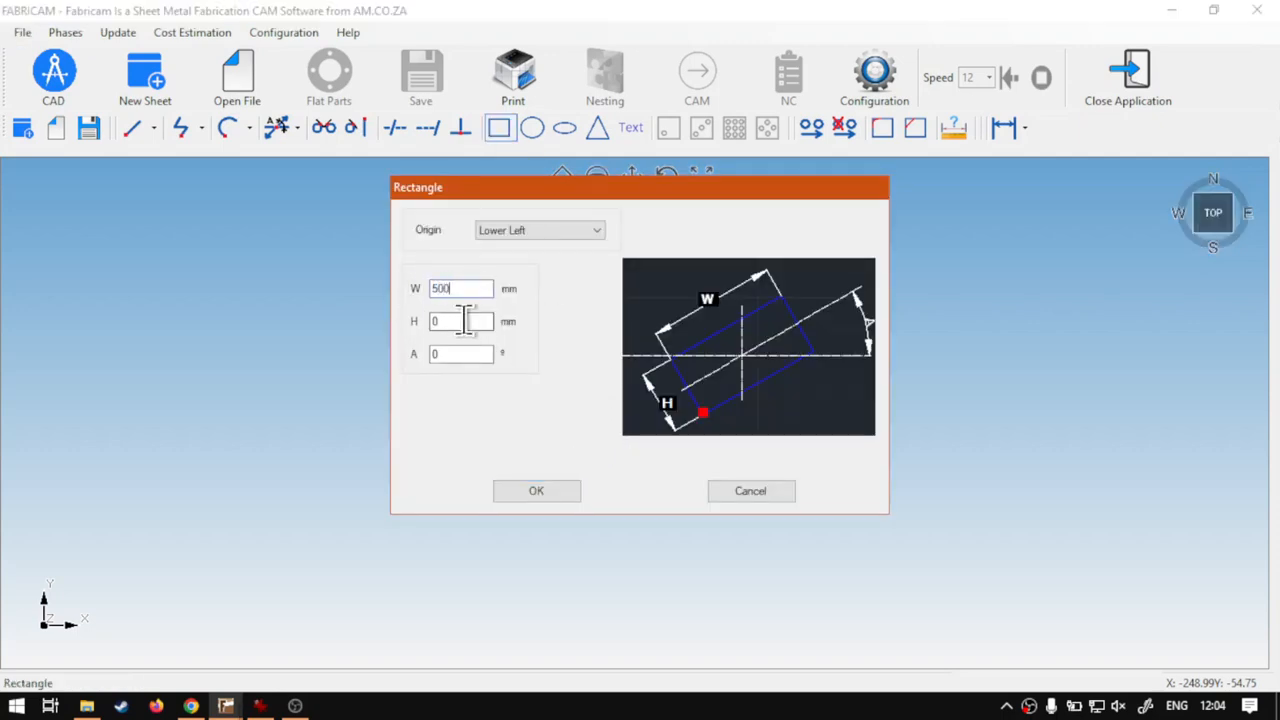
{"action": "type", "text": "500"}
{"action": "left_click", "coordinate": [537, 490]}
{"action": "left_click", "coordinate": [668, 129]}
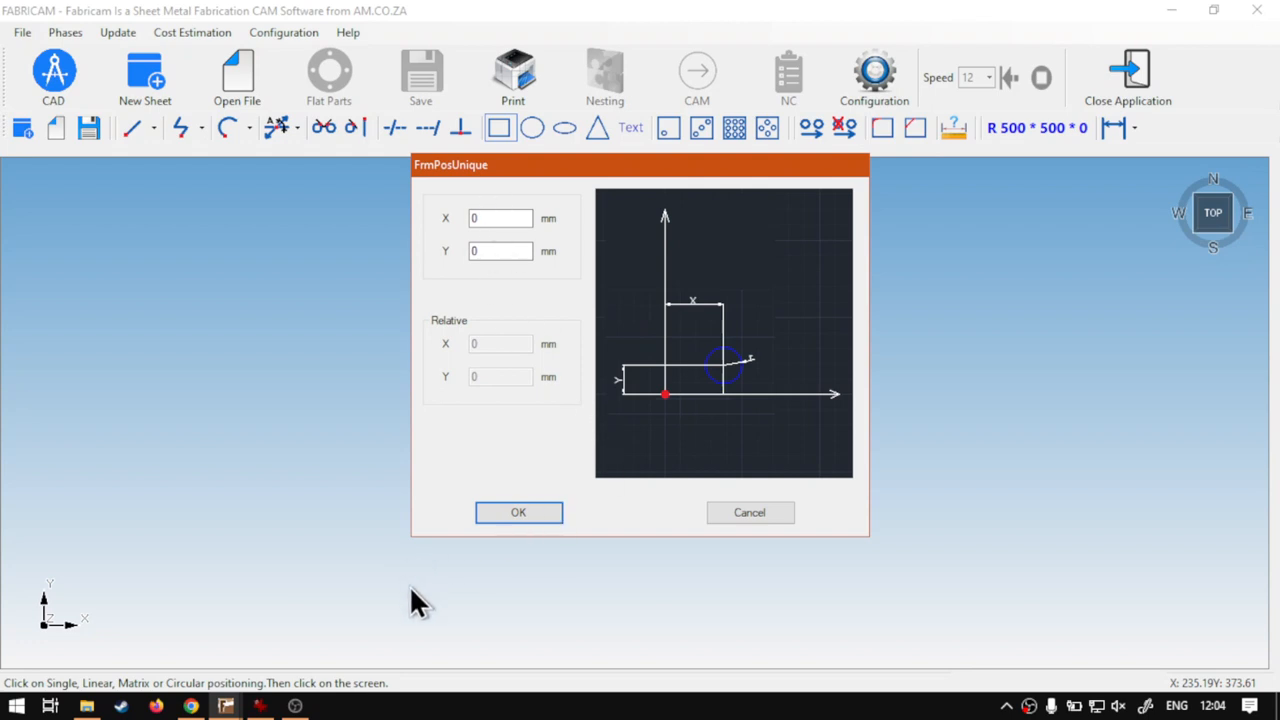
{"action": "left_click", "coordinate": [538, 514]}
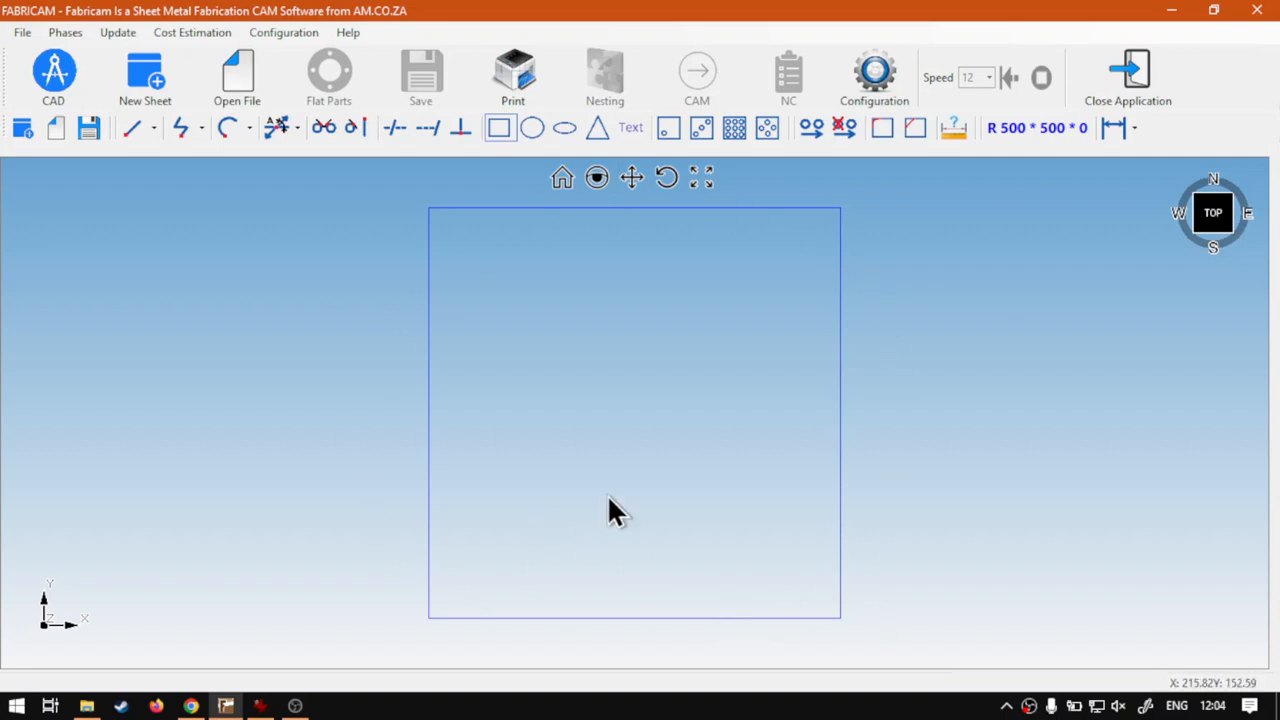
{"action": "left_click_drag", "start_coordinate": [633, 409], "coordinate": [637, 415]}
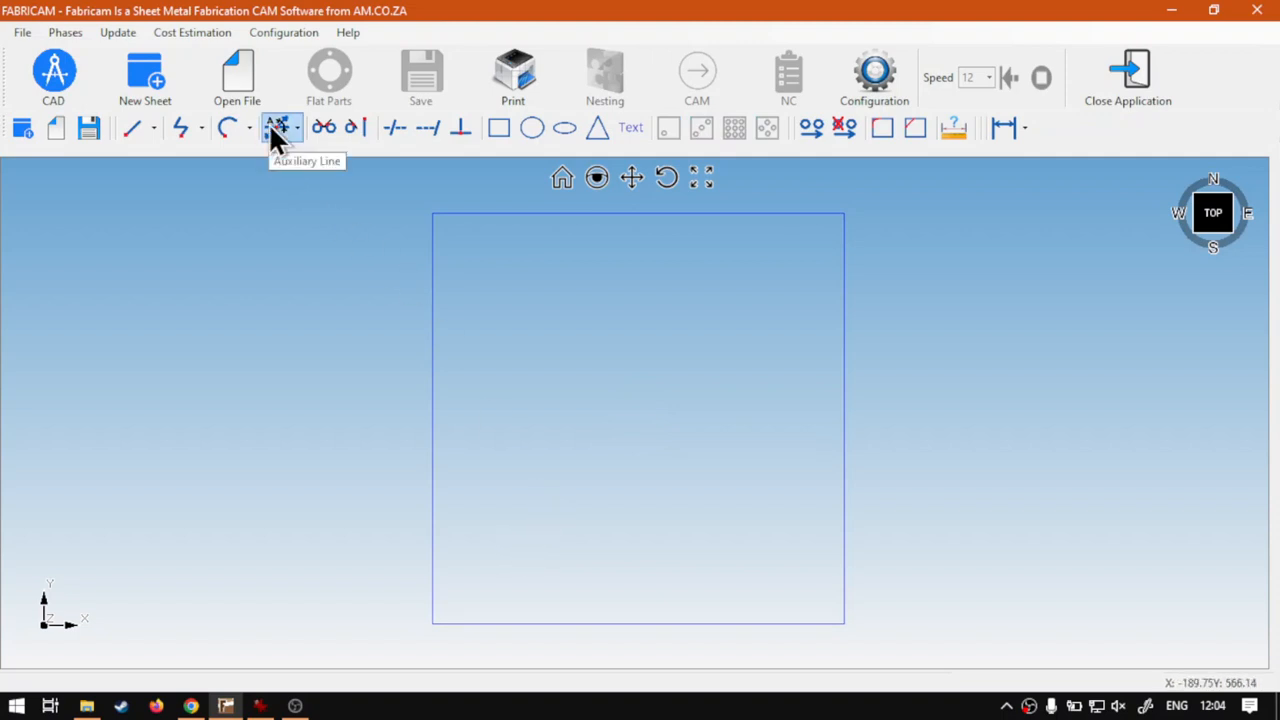
Step: Add an auxiliary line with inclination through X 0, Y 0 at an angle of 45 degrees
{"action": "key", "text": "super+plus"}
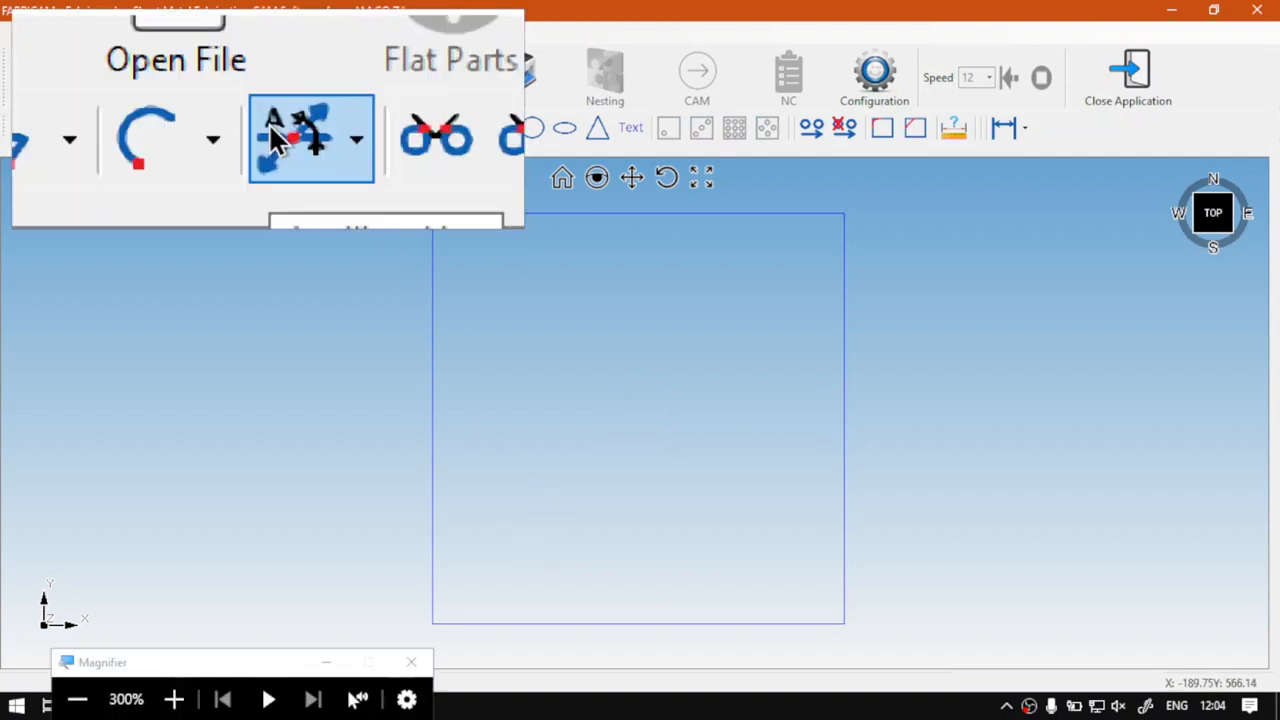
{"action": "left_click", "coordinate": [291, 136]}
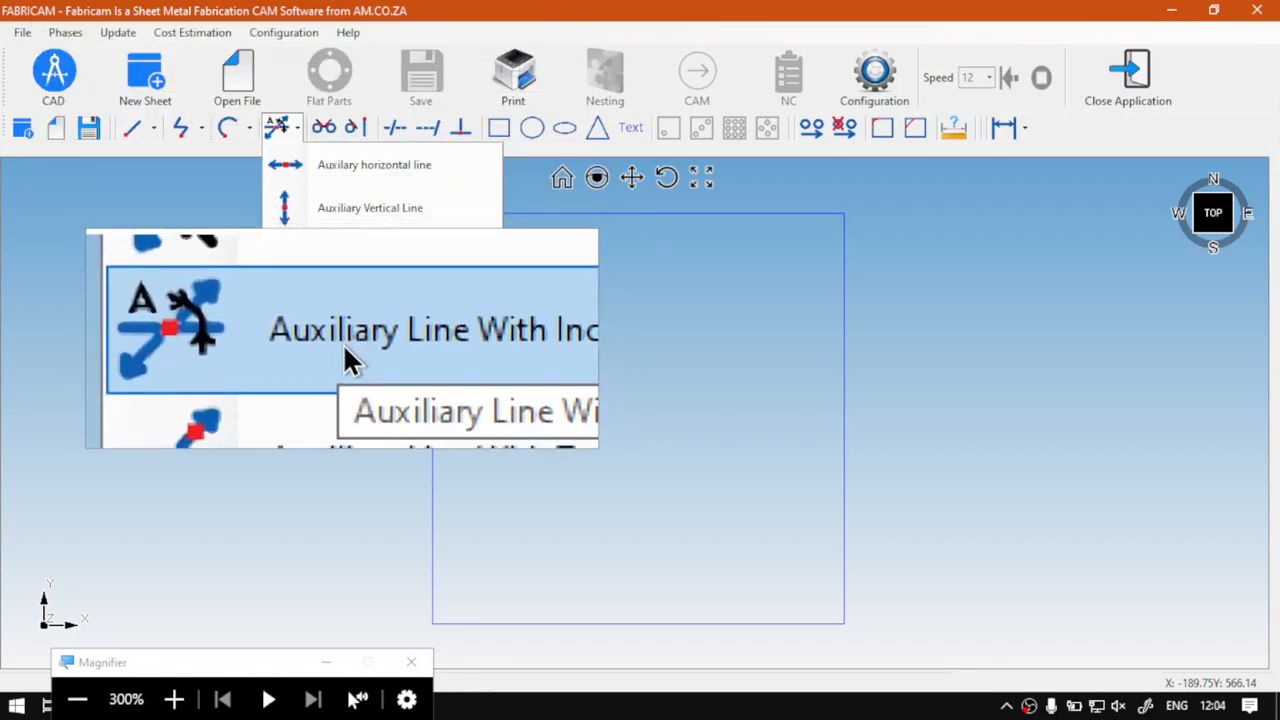
{"action": "left_click", "coordinate": [419, 339]}
{"action": "left_click_drag", "start_coordinate": [613, 275], "coordinate": [989, 295]}
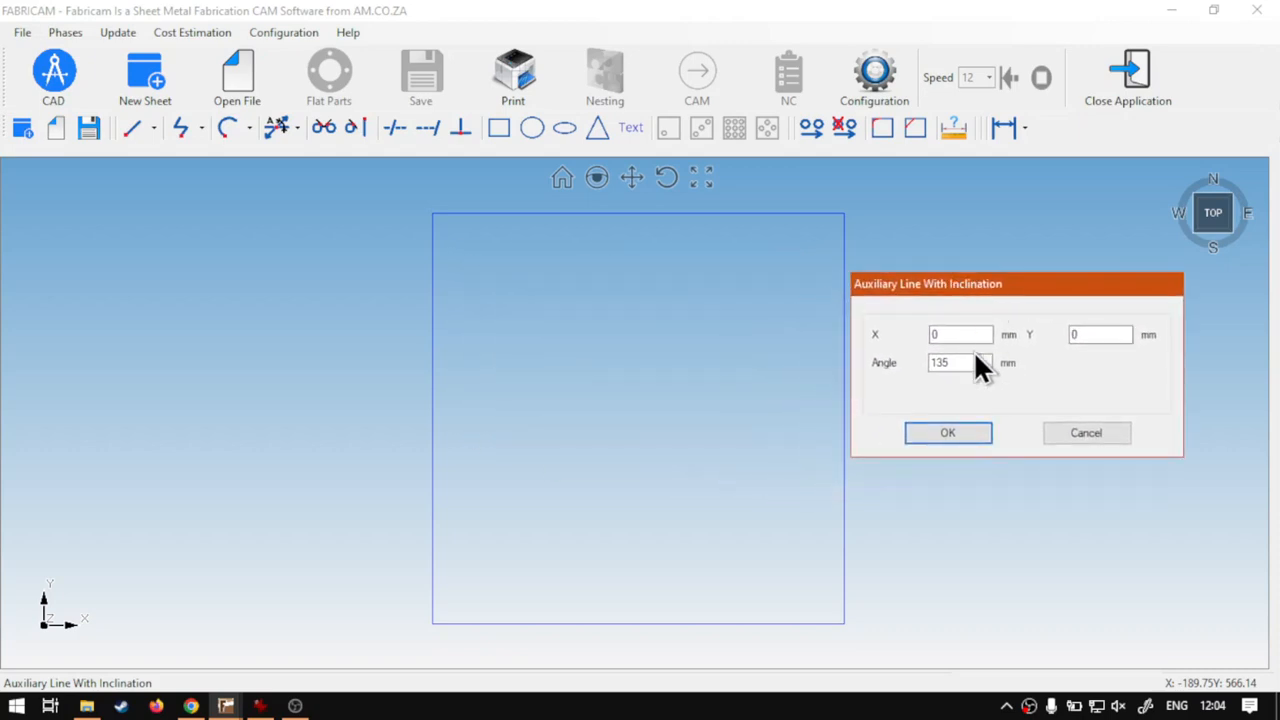
{"action": "key", "text": "super+plus"}
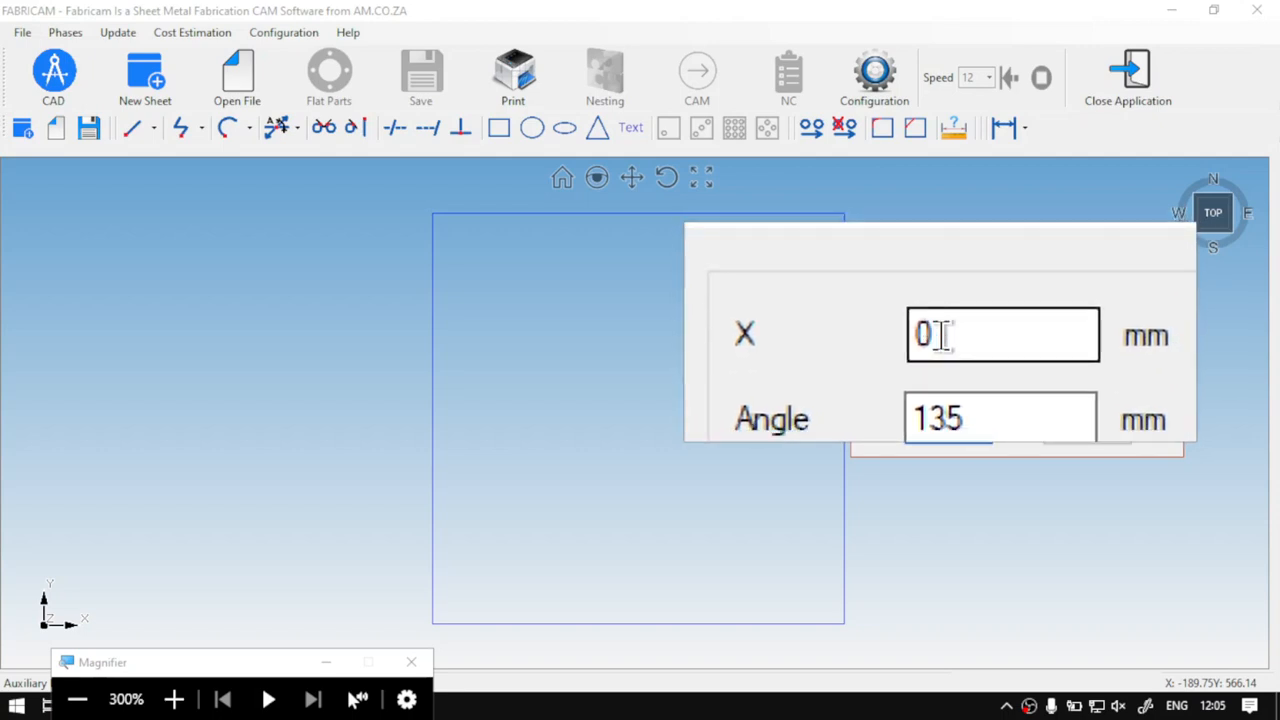
{"action": "key", "text": "super+Escape"}
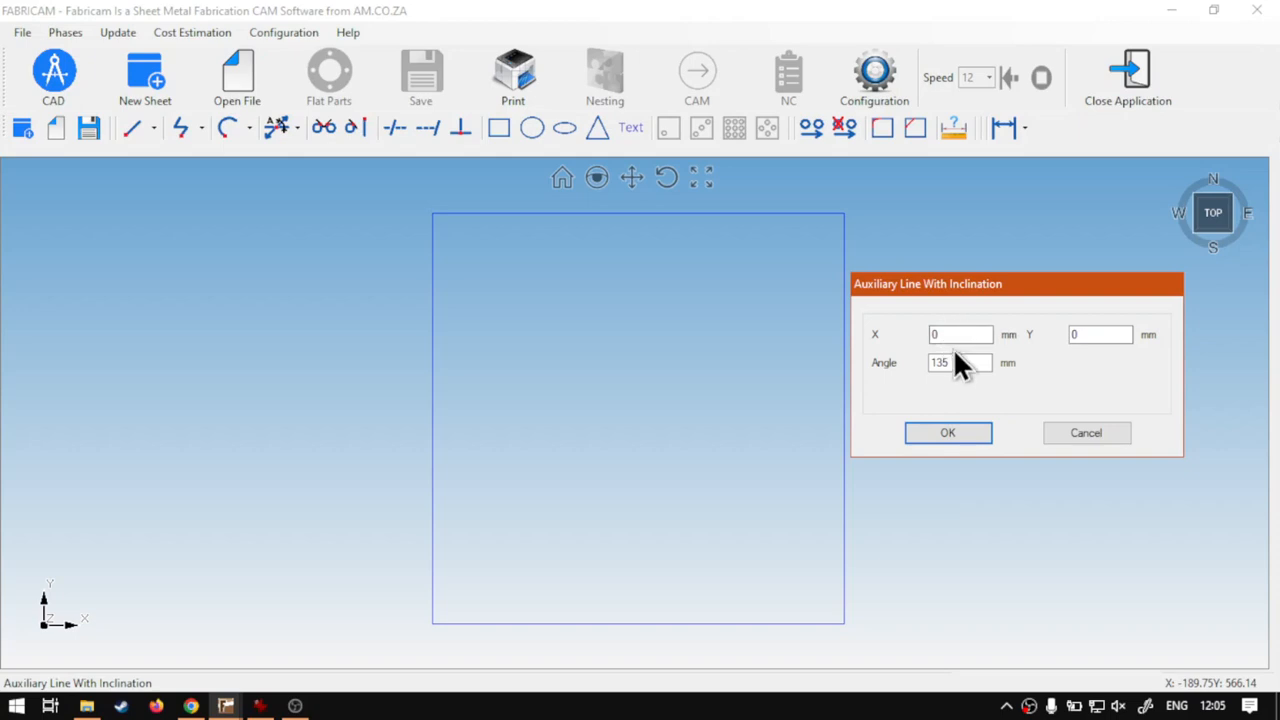
{"action": "left_click_drag", "start_coordinate": [968, 362], "coordinate": [880, 359]}
{"action": "type", "text": "45"}
{"action": "left_click", "coordinate": [948, 433]}
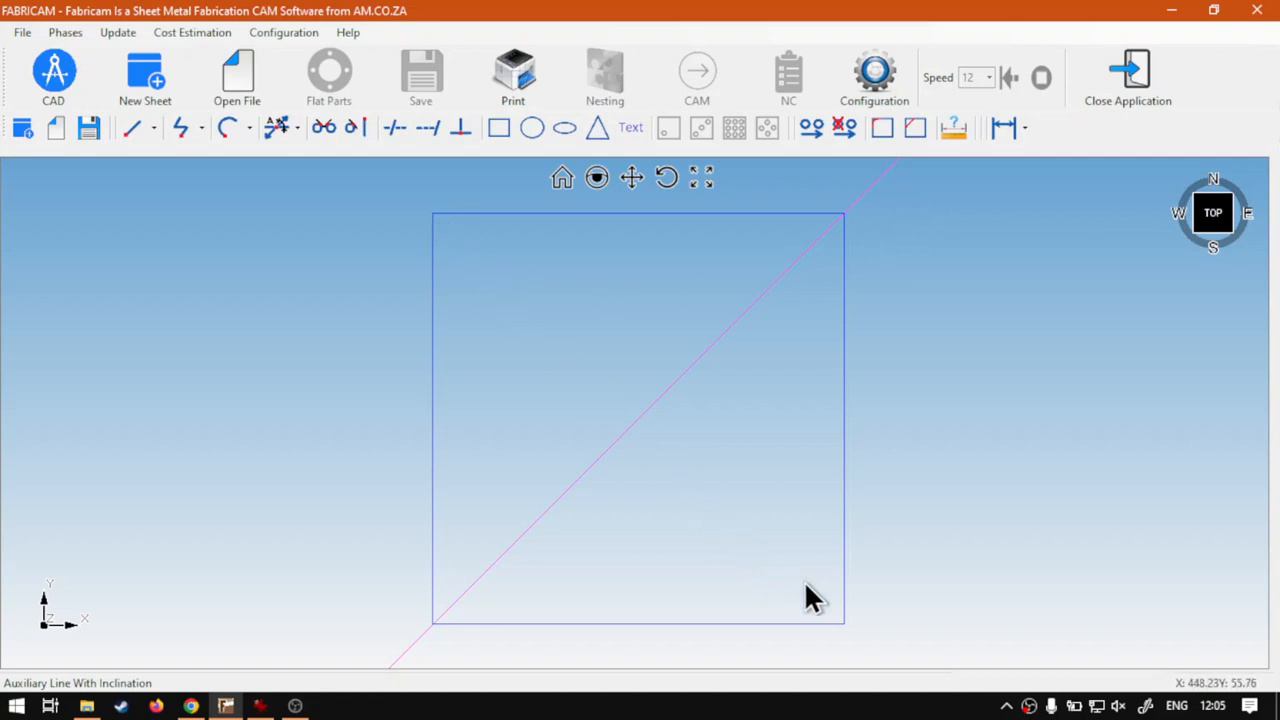
Step: Add a second auxiliary line with inclination through X 0, Y 500 mm at an angle of -45 degrees
{"action": "left_click", "coordinate": [278, 125]}
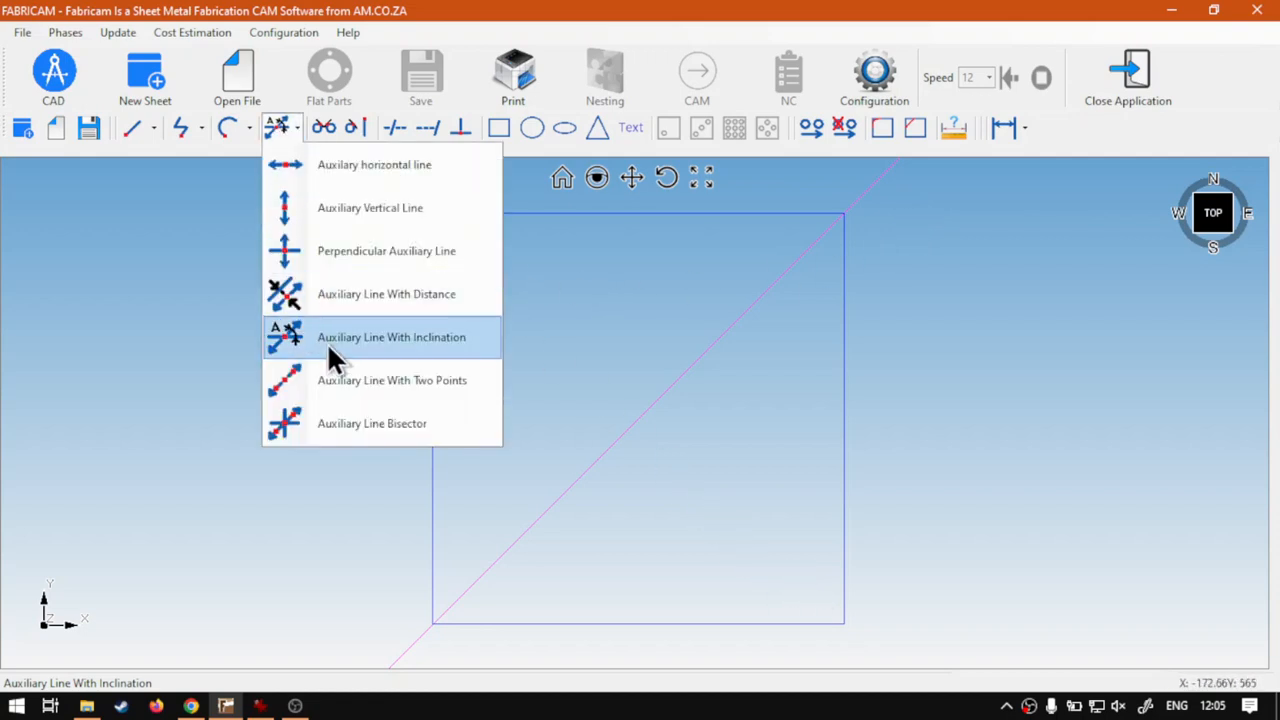
{"action": "left_click", "coordinate": [329, 343]}
{"action": "left_click_drag", "start_coordinate": [676, 277], "coordinate": [906, 245]}
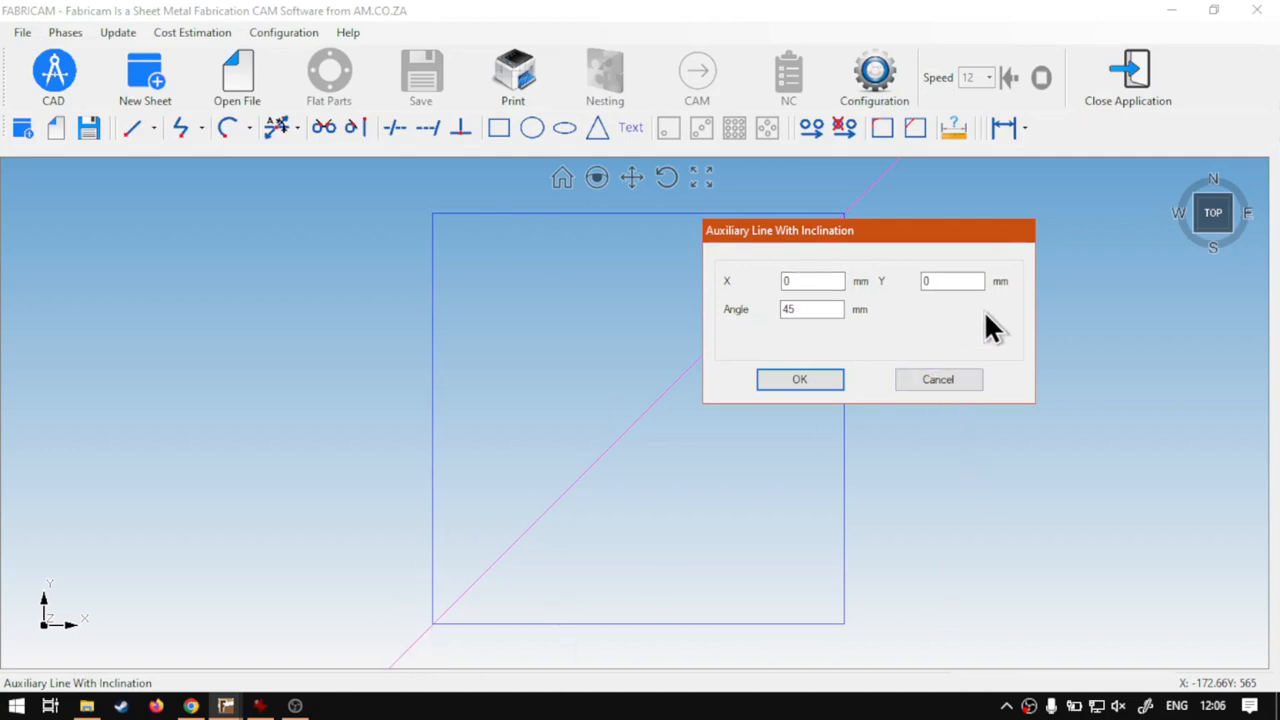
{"action": "double_click", "coordinate": [940, 281]}
{"action": "type", "text": "500"}
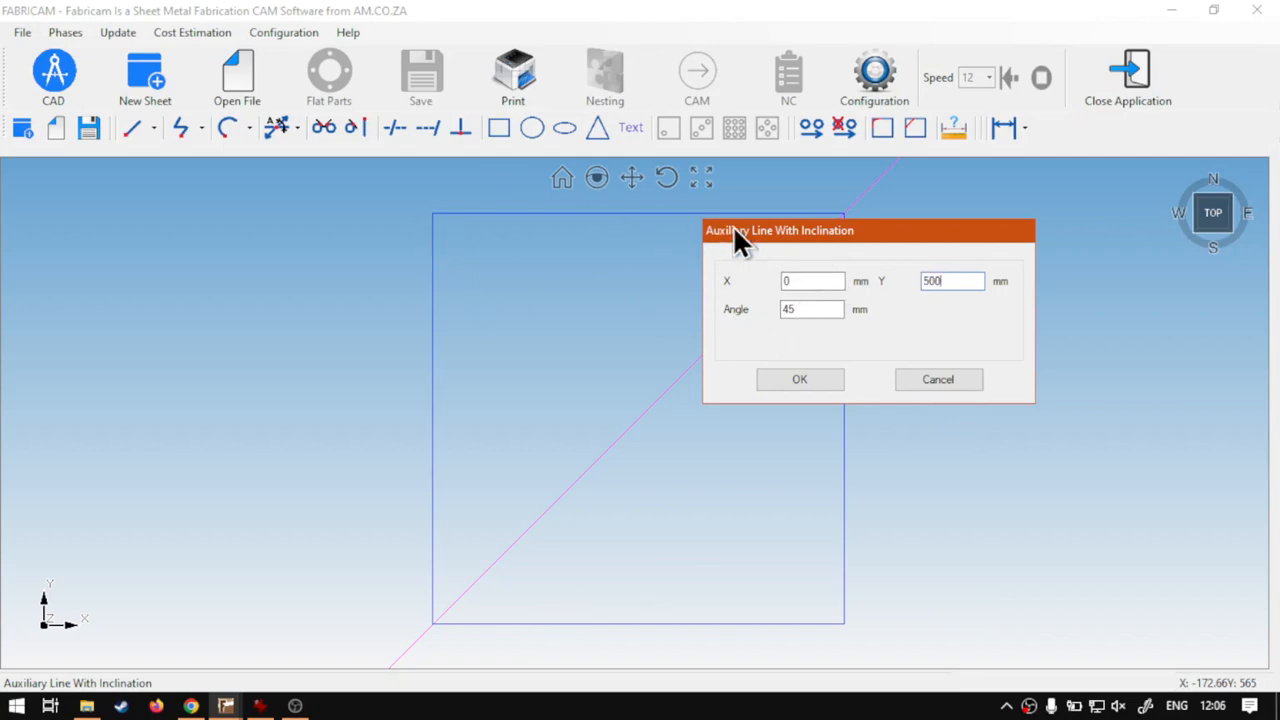
{"action": "left_click_drag", "start_coordinate": [733, 230], "coordinate": [824, 288]}
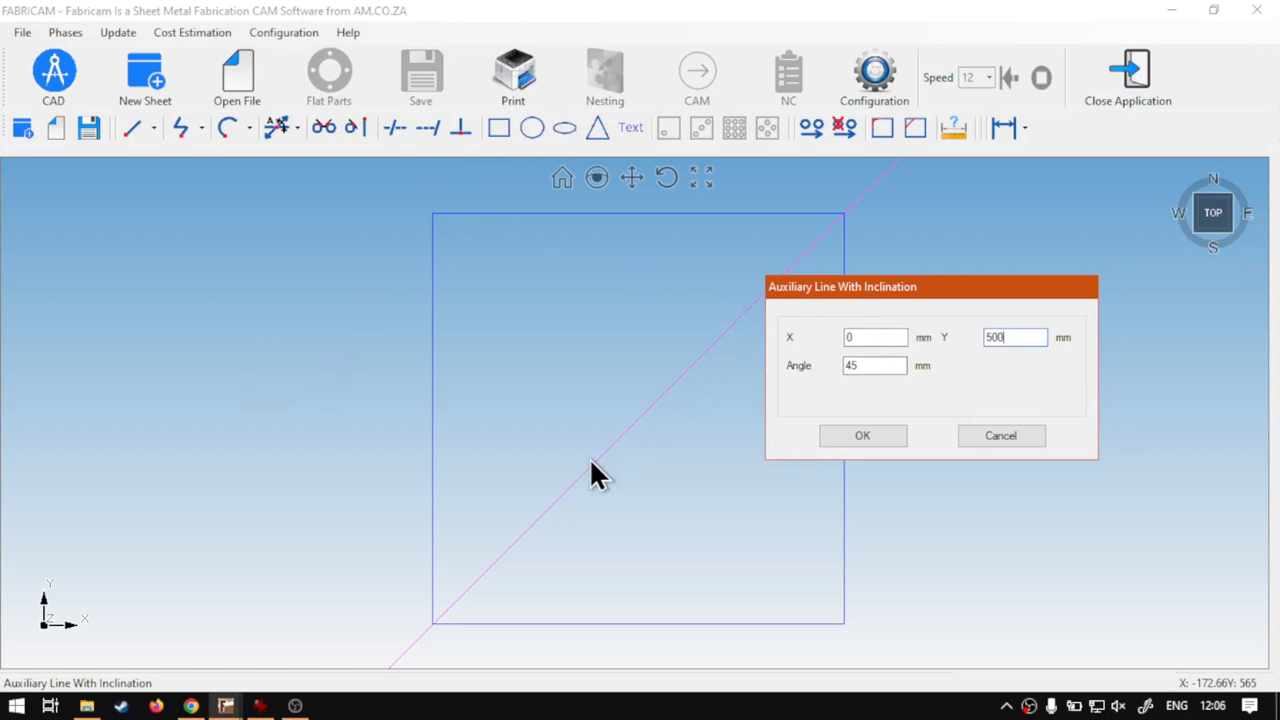
{"action": "left_click", "coordinate": [848, 365]}
{"action": "left_click_drag", "start_coordinate": [885, 366], "coordinate": [814, 366]}
{"action": "type", "text": "-45"}
{"action": "left_click", "coordinate": [868, 436]}
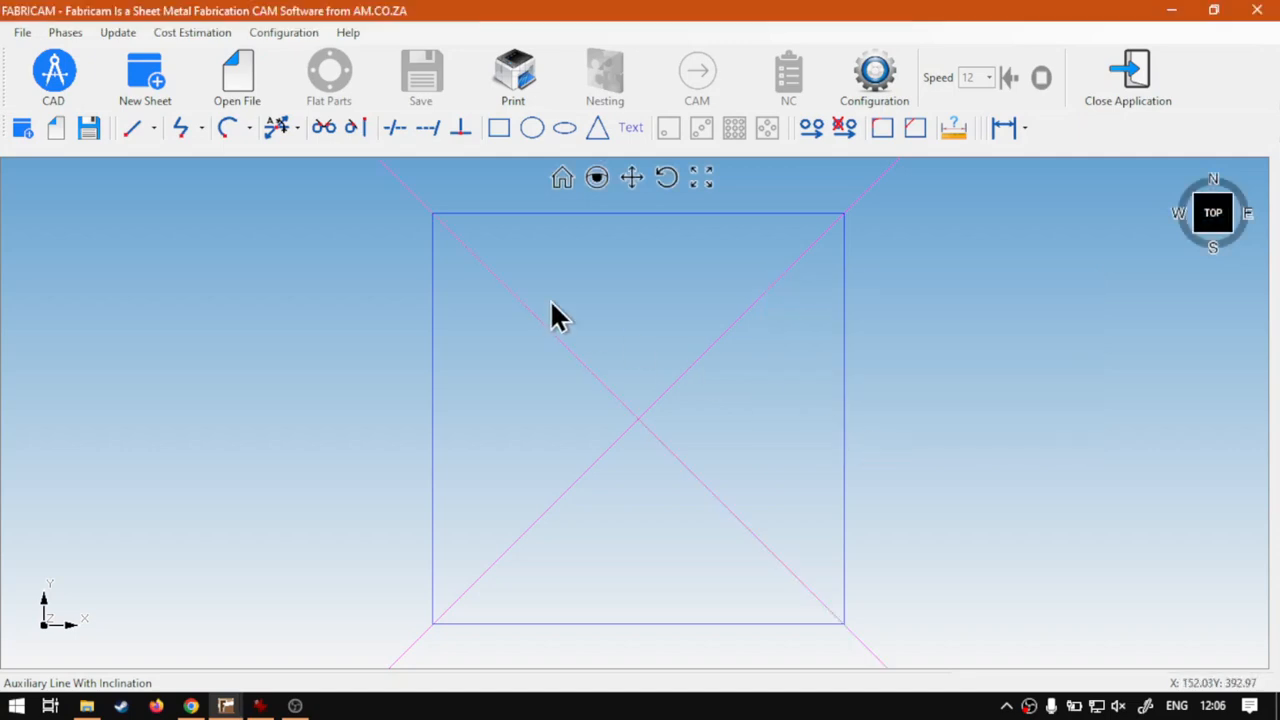
Step: Delete the auxiliary line that descends from the rectangle's upper-left corner
{"action": "key", "text": "Delete"}
{"action": "left_click", "coordinate": [743, 523]}
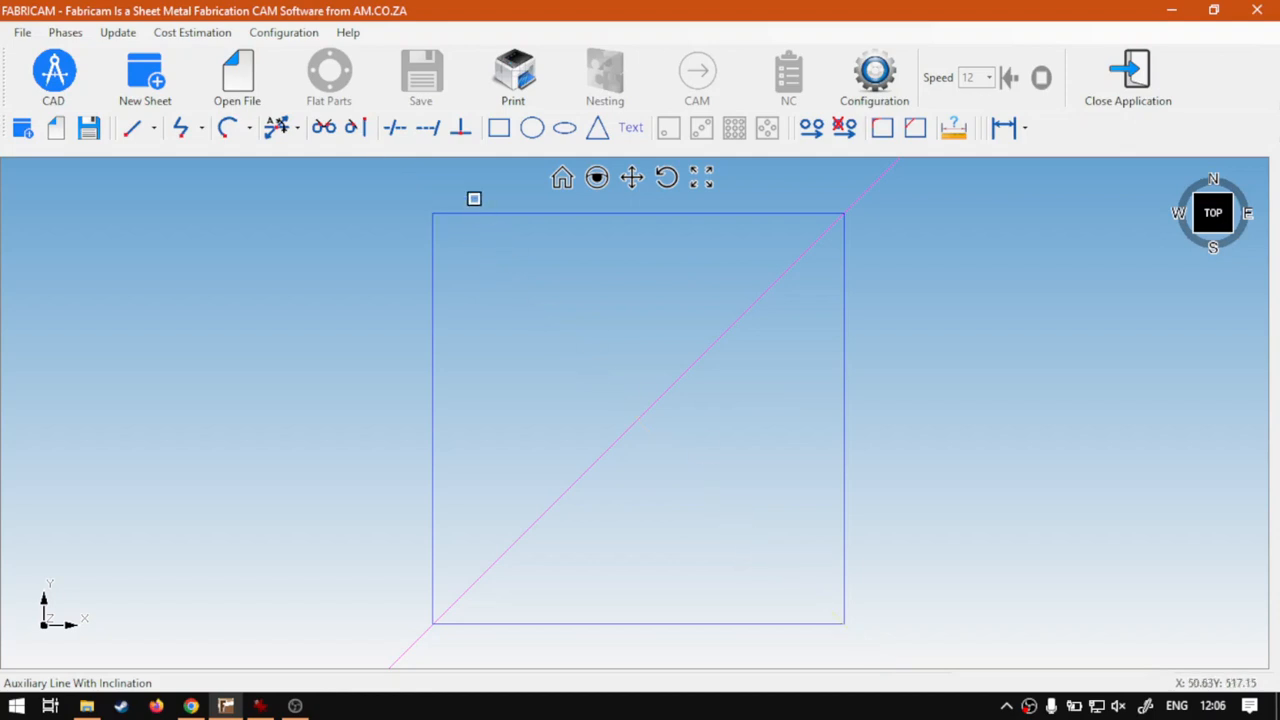
Step: Add an auxiliary line with inclination through X 0, Y 500 mm at an angle of 135 degrees
{"action": "left_click", "coordinate": [277, 128]}
{"action": "left_click", "coordinate": [358, 337]}
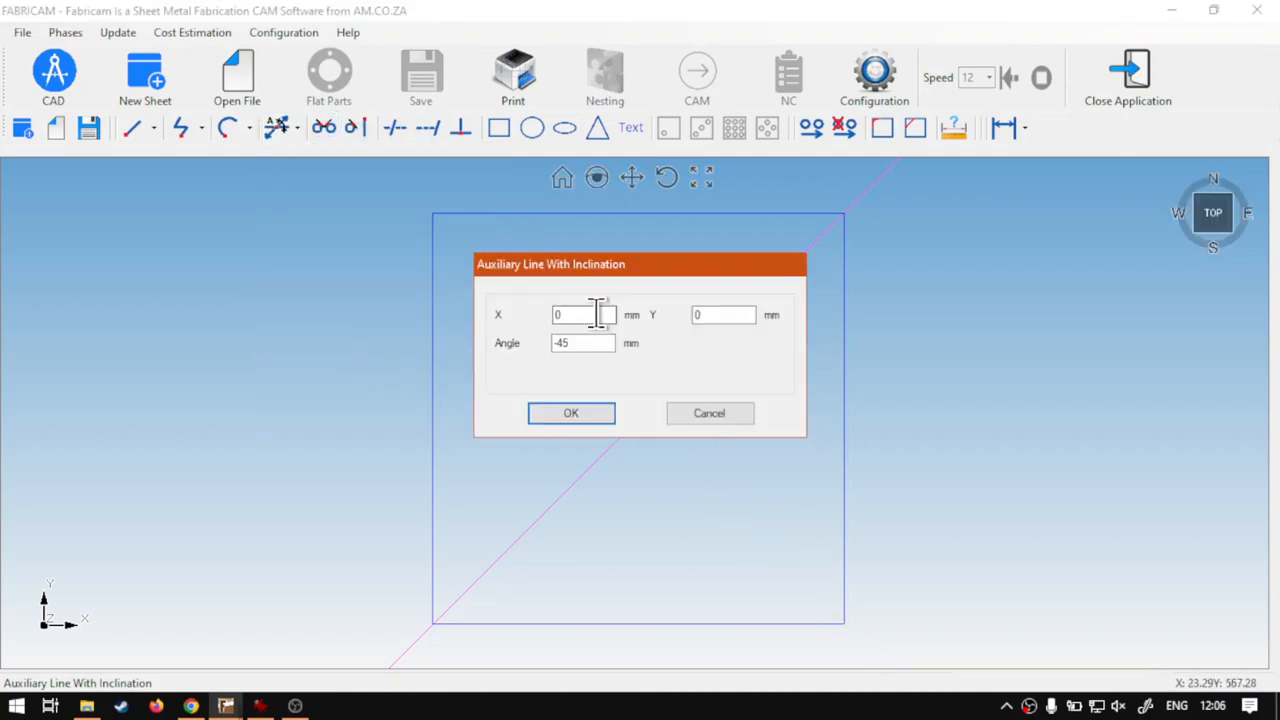
{"action": "double_click", "coordinate": [714, 314]}
{"action": "type", "text": "500"}
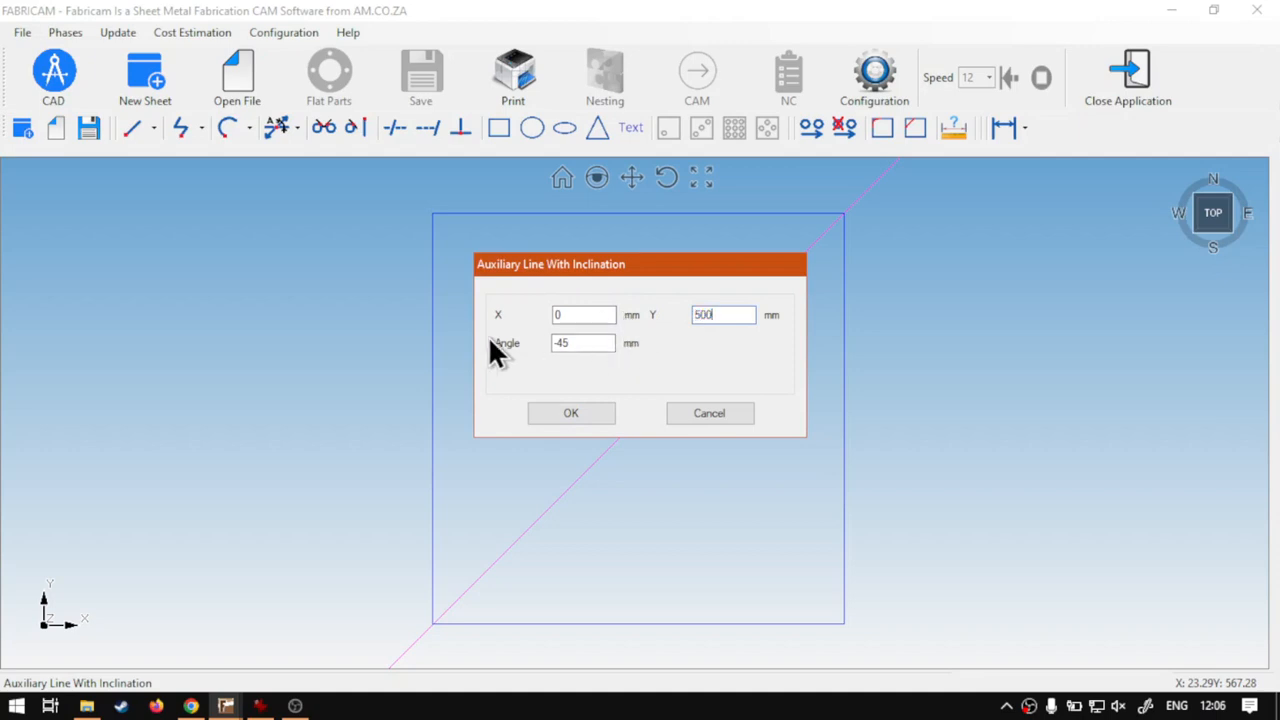
{"action": "double_click", "coordinate": [566, 343]}
{"action": "type", "text": "-135"}
{"action": "left_click", "coordinate": [556, 343]}
{"action": "key", "text": "Delete"}
{"action": "left_click", "coordinate": [576, 410]}
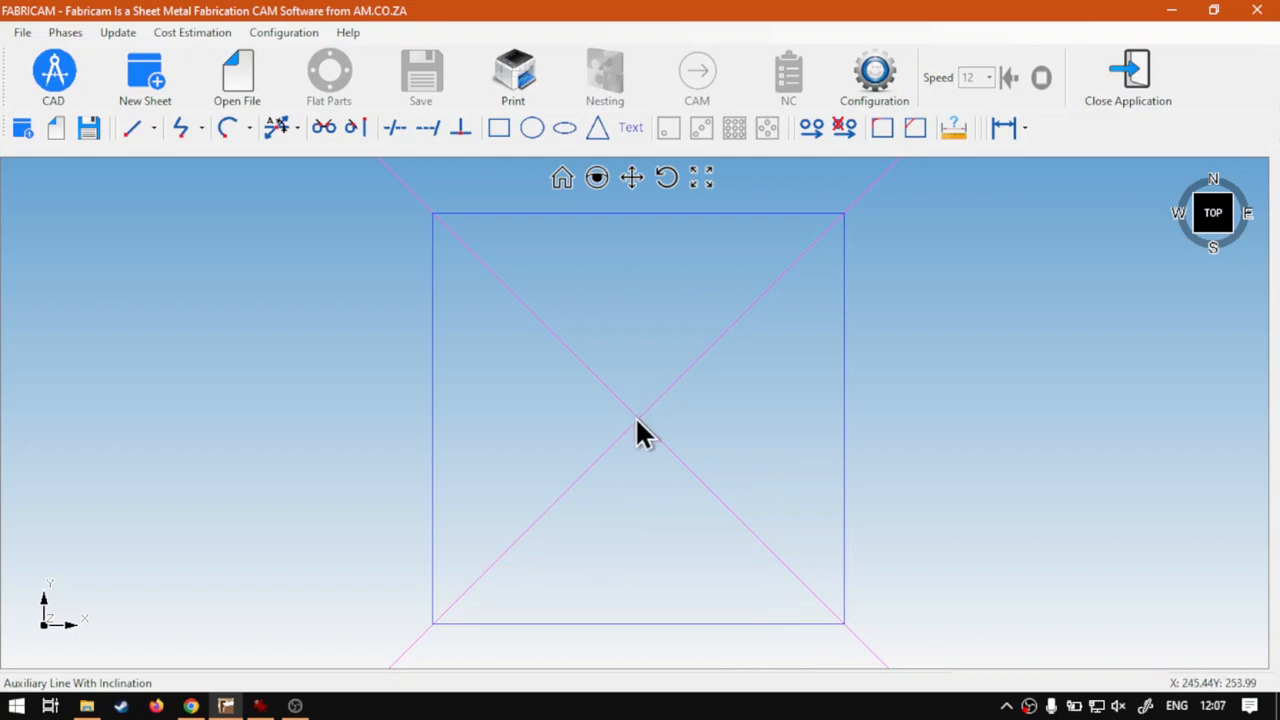
Step: Add an auxiliary line with inclination through the rectangle's centre at X 250, Y 250 mm, angled at 90 degrees
{"action": "left_click", "coordinate": [298, 128]}
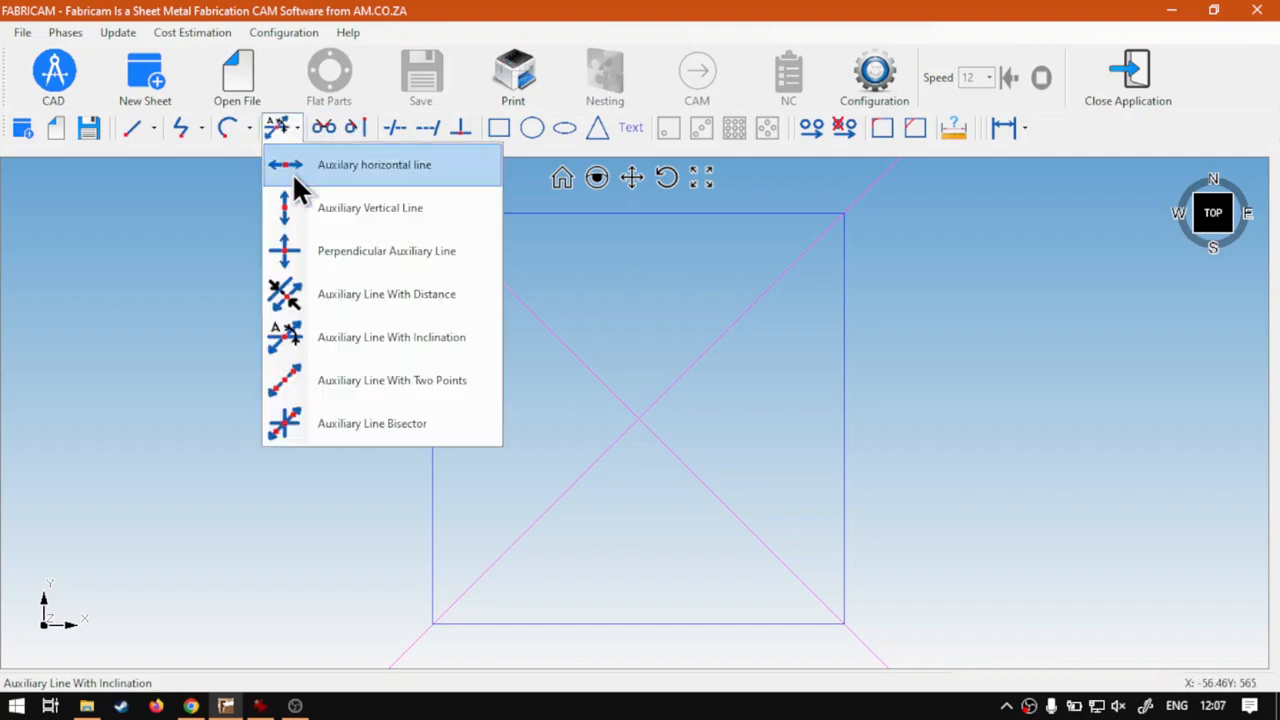
{"action": "left_click", "coordinate": [340, 342]}
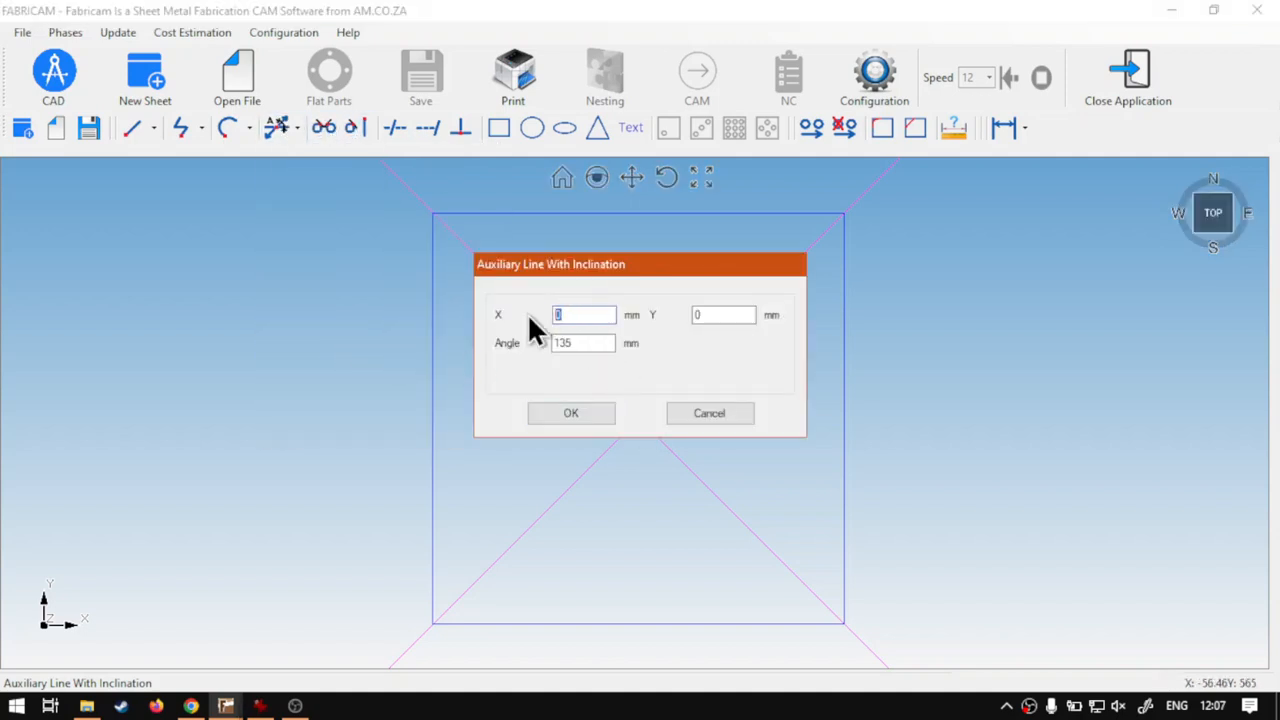
{"action": "type", "text": "250"}
{"action": "key", "text": "Tab"}
{"action": "type", "text": "250"}
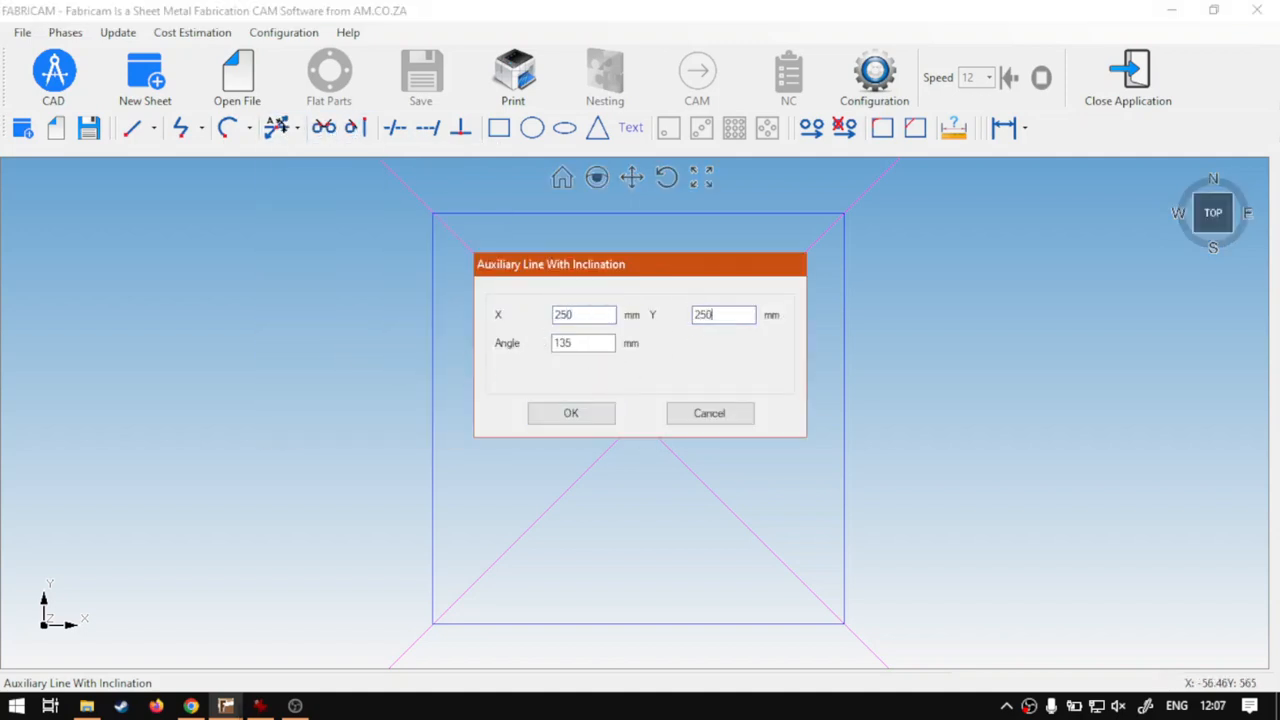
{"action": "key", "text": "Tab"}
{"action": "type", "text": "90"}
{"action": "left_click", "coordinate": [580, 412]}
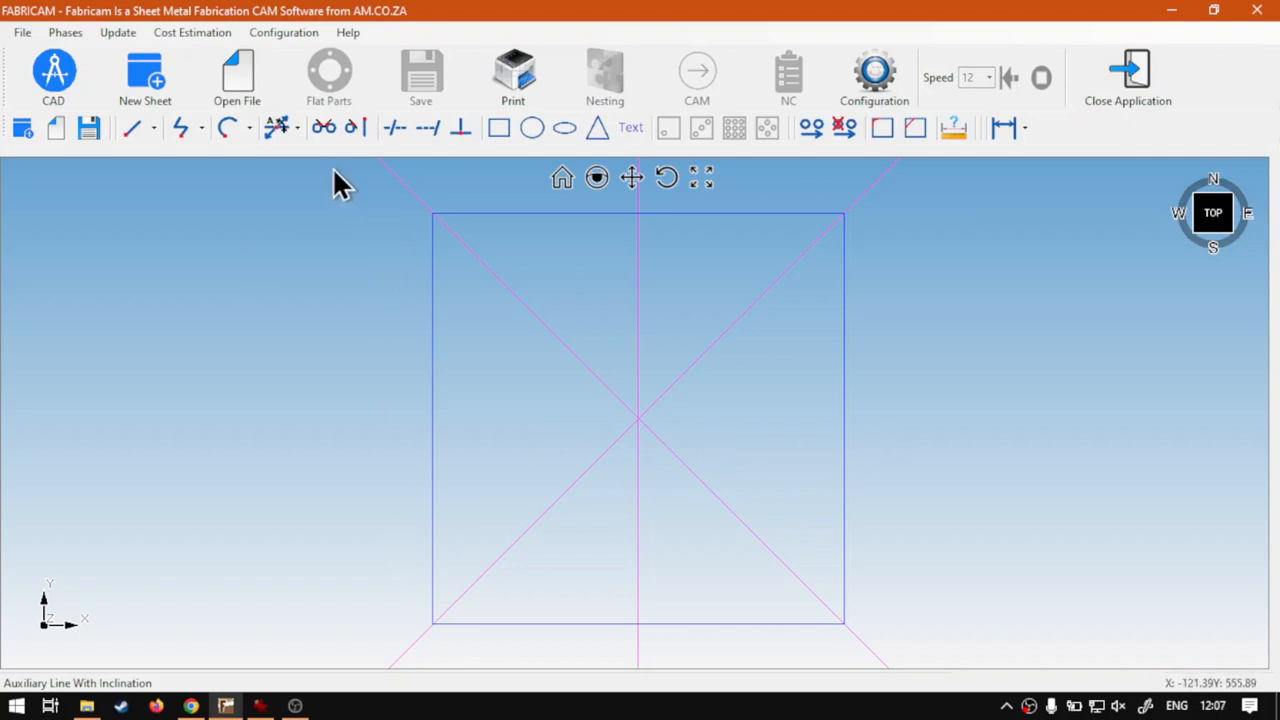
{"action": "left_click", "coordinate": [288, 130]}
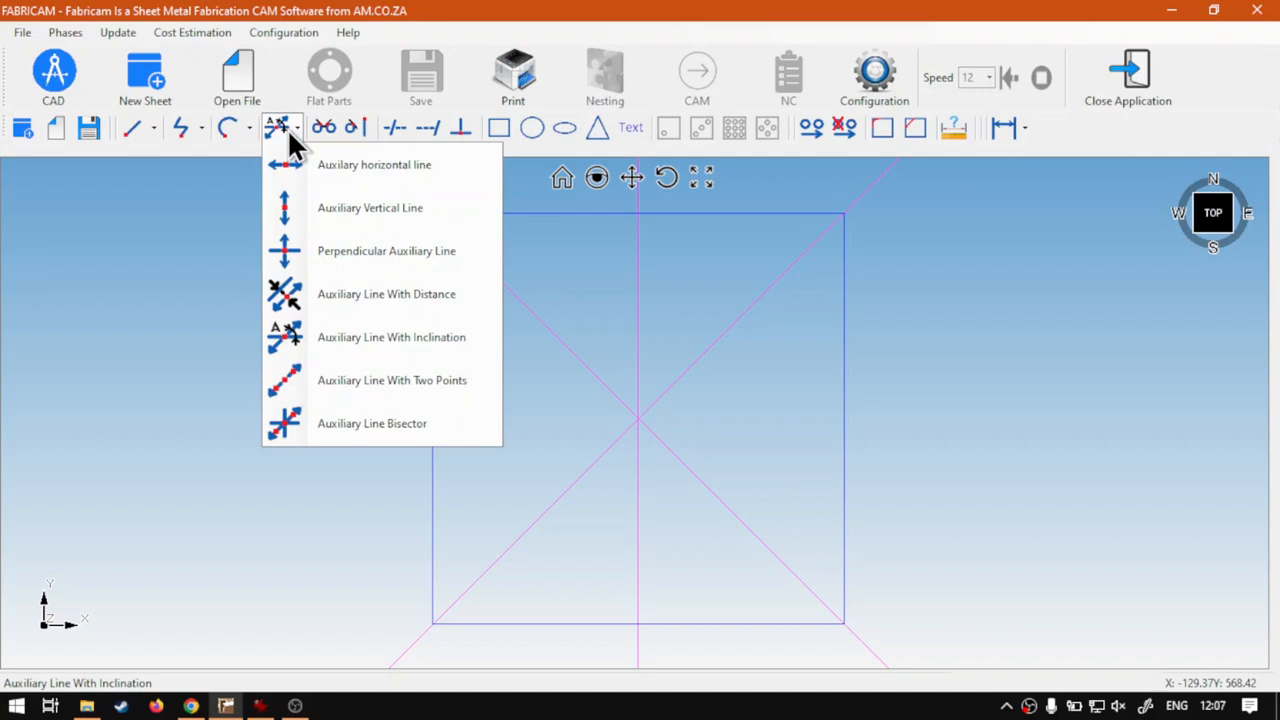
{"action": "left_click", "coordinate": [290, 132]}
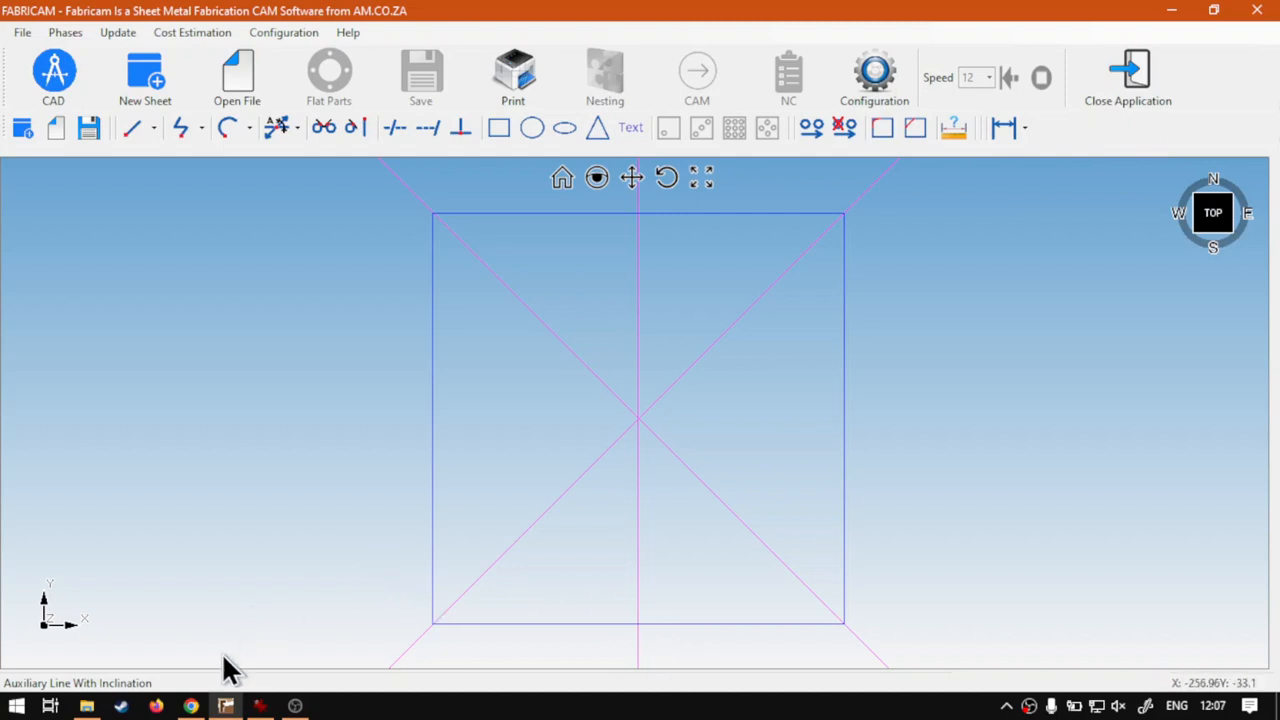
Step: Switch to the Chrome window showing the softwaretraining.co.za website
{"action": "left_click", "coordinate": [191, 707]}
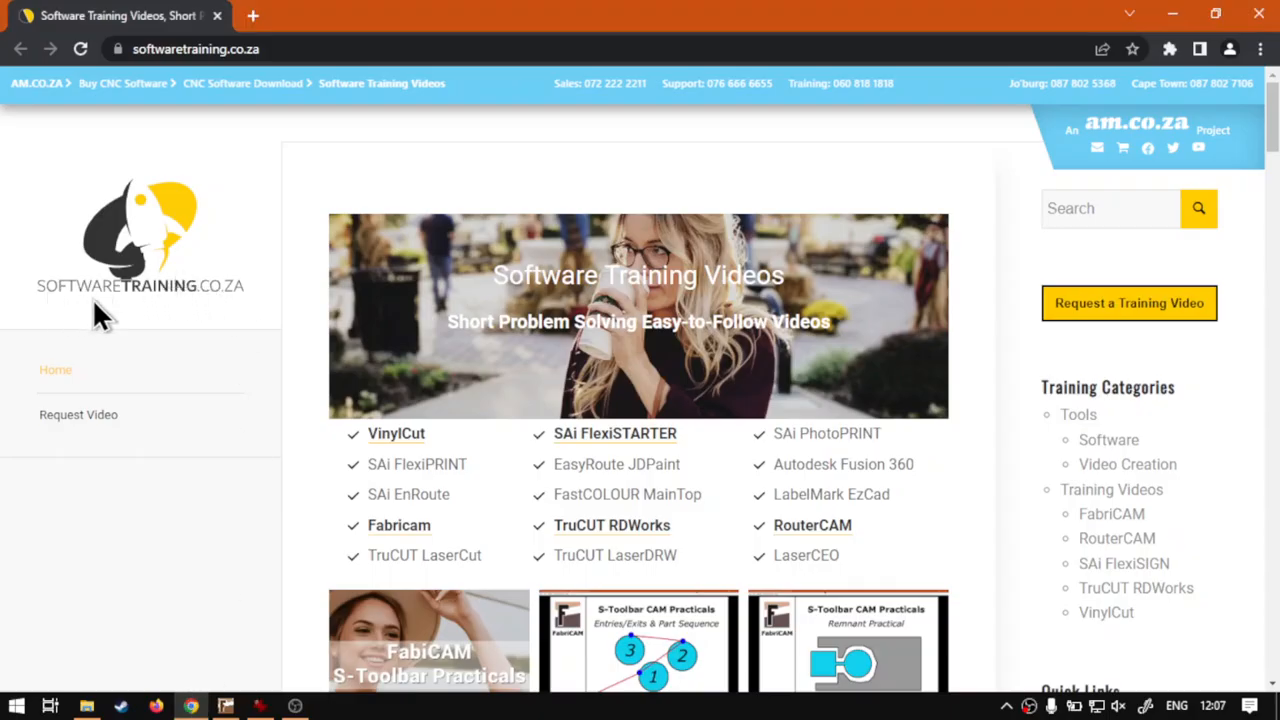